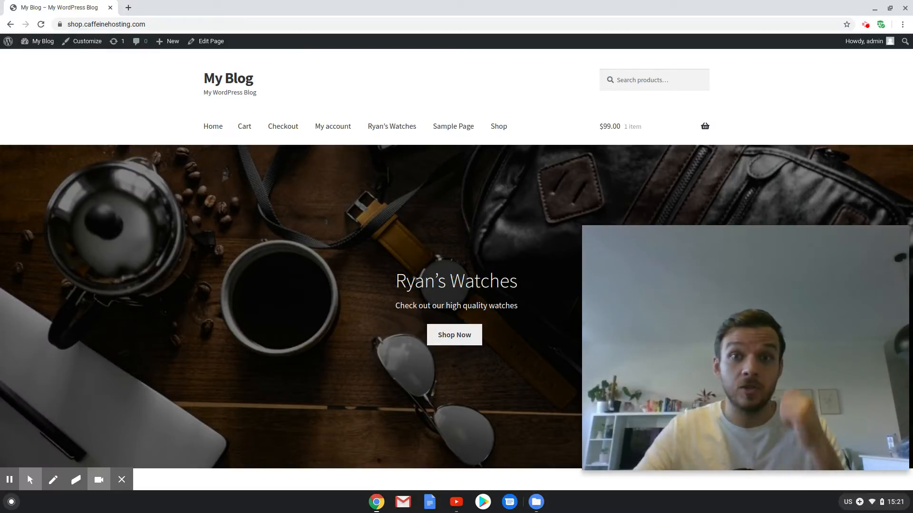
left_click_drag(179, 125, 543, 131)
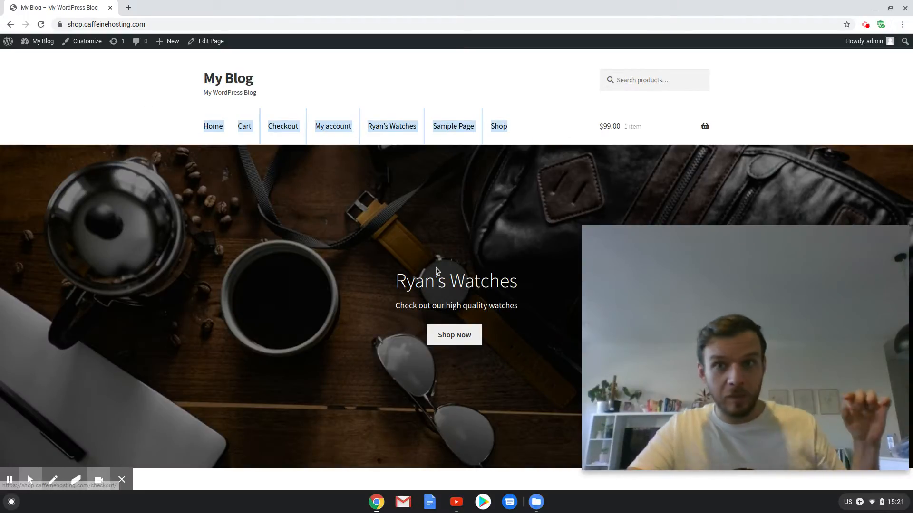
left_click(552, 83)
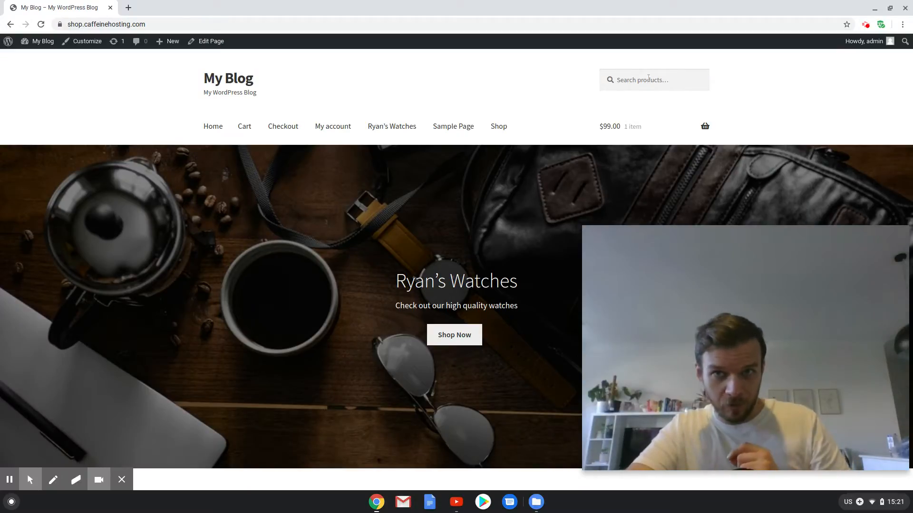
left_click_drag(493, 73, 599, 85)
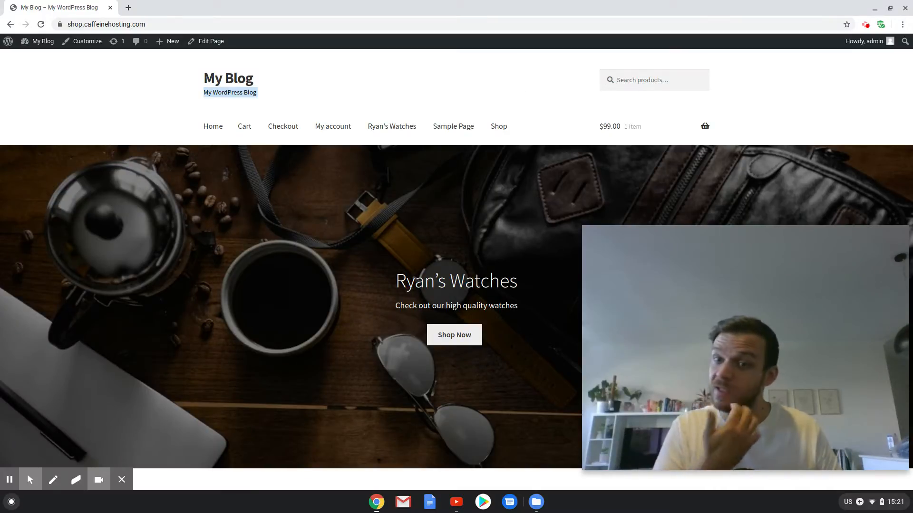
left_click(334, 80)
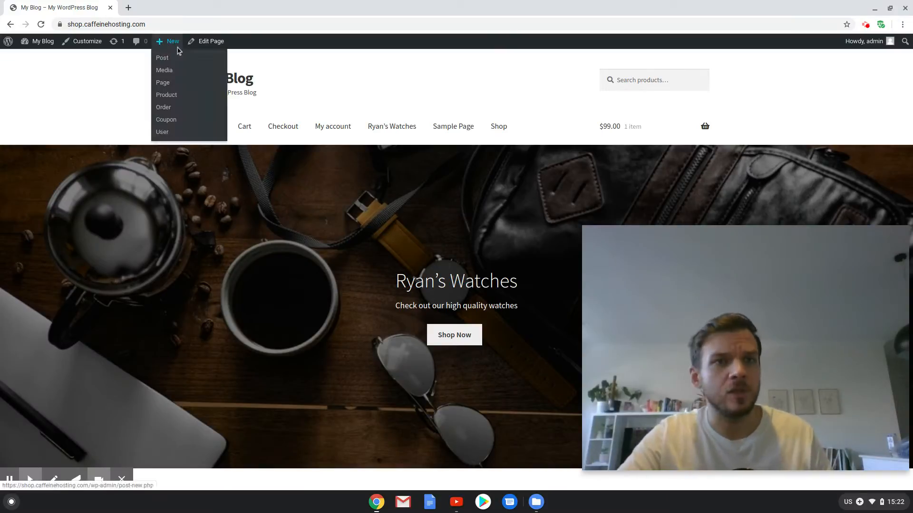
In the site customizer, create a new menu named Primary and assign it to the Primary Menu location.
left_click(79, 42)
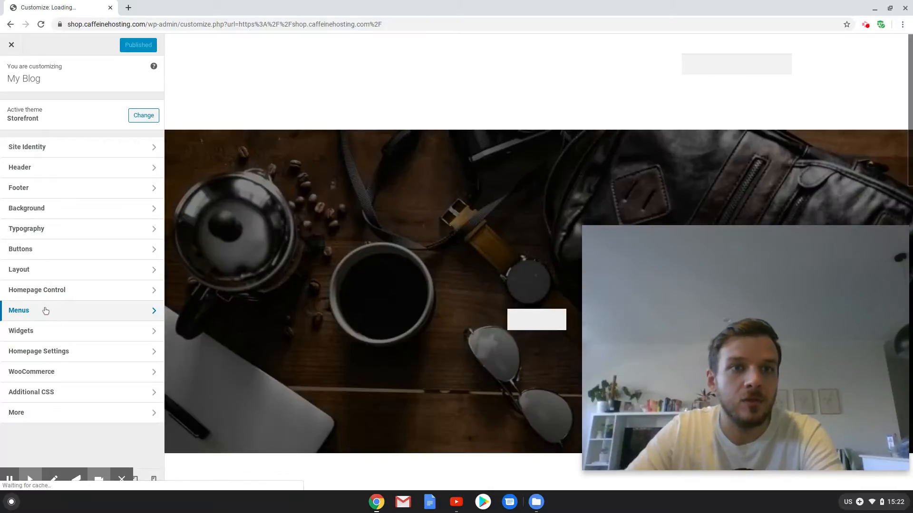
left_click(45, 310)
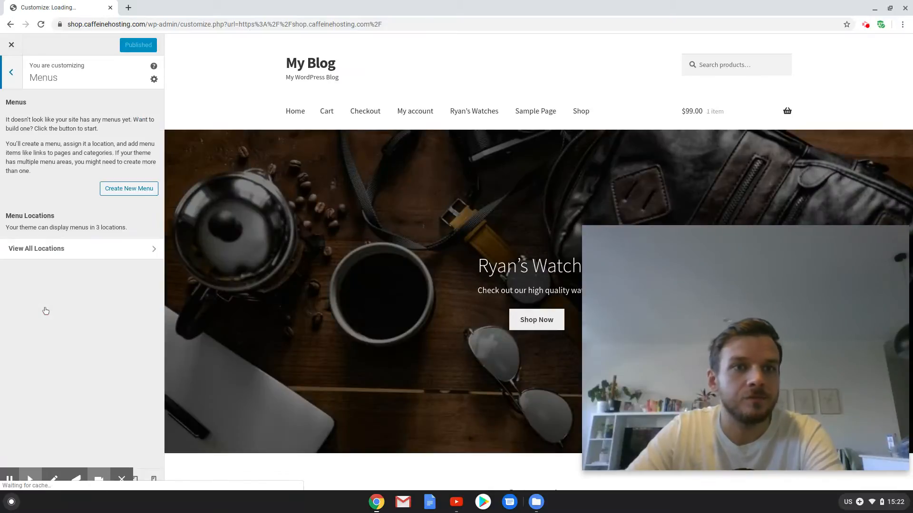
left_click(129, 190)
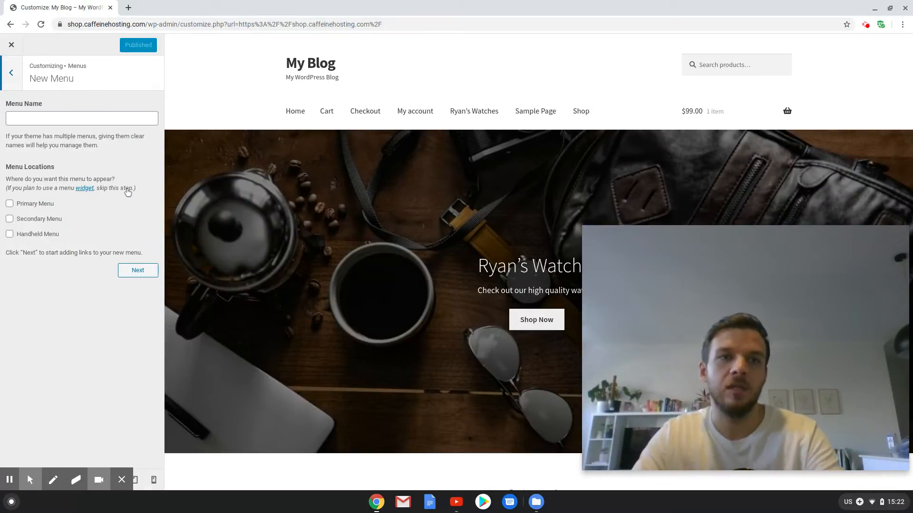
left_click(68, 117)
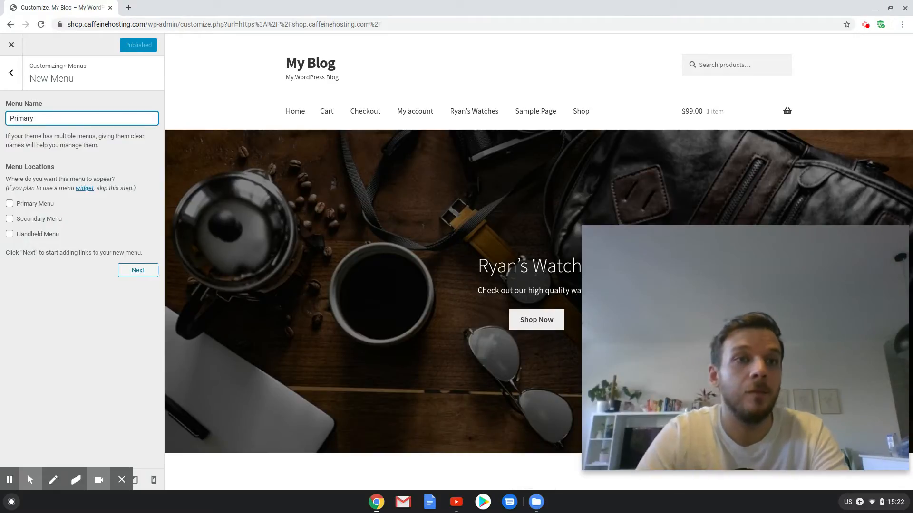
left_click(9, 203)
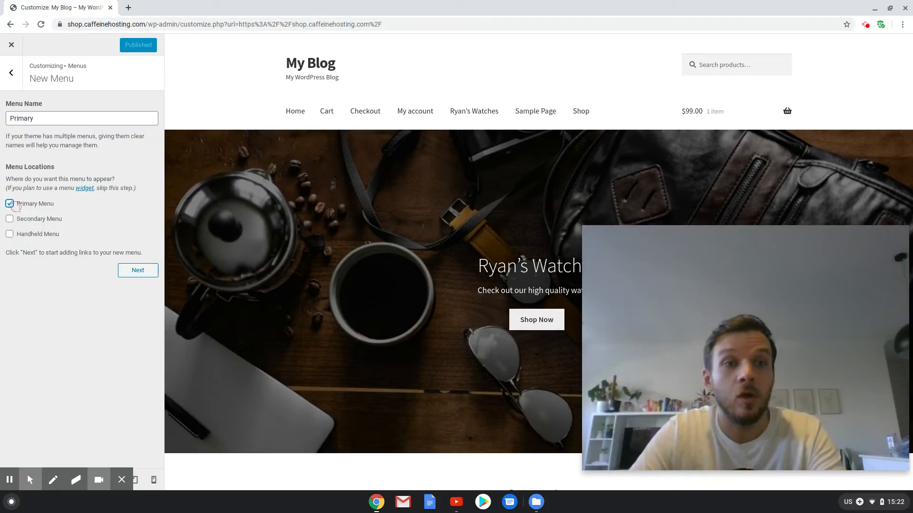
left_click(142, 279)
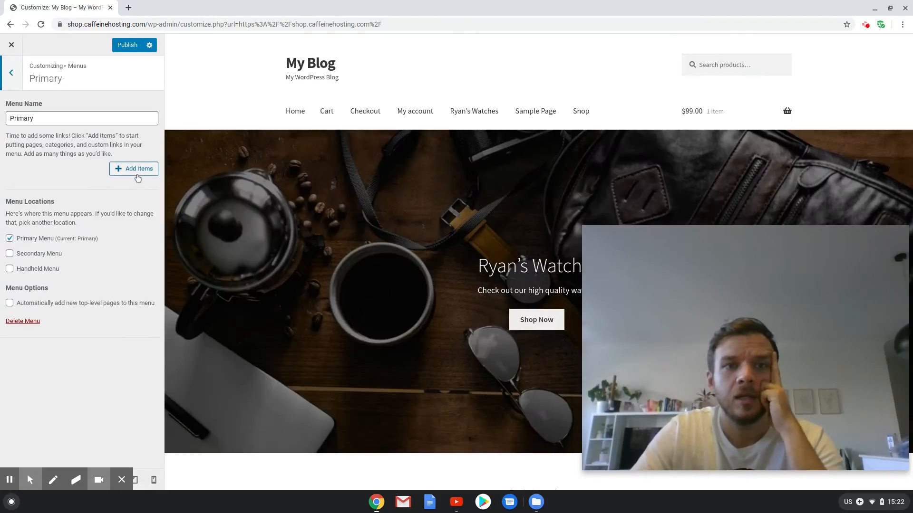
Add the Home, Shop and My account pages to the Primary menu.
left_click(134, 171)
left_click(251, 116)
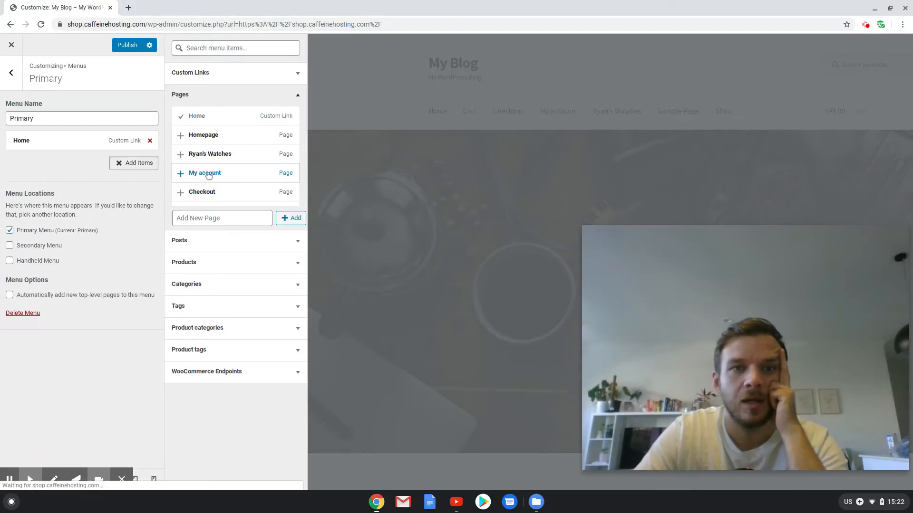
scroll(219, 181, "down", 2)
left_click(213, 199)
scroll(212, 190, "down", 1)
scroll(213, 190, "up", 3)
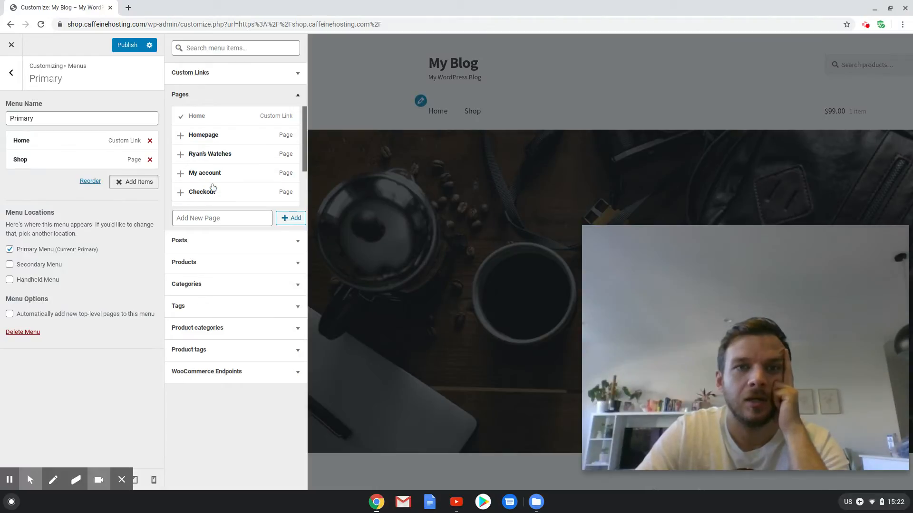
left_click(222, 179)
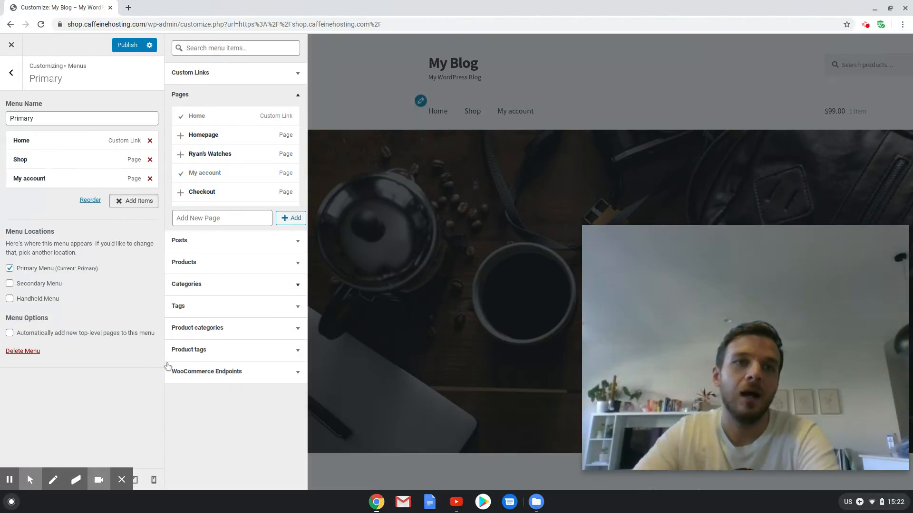
Add the product categories Mens, Womens and Extras to the Primary menu.
left_click(211, 329)
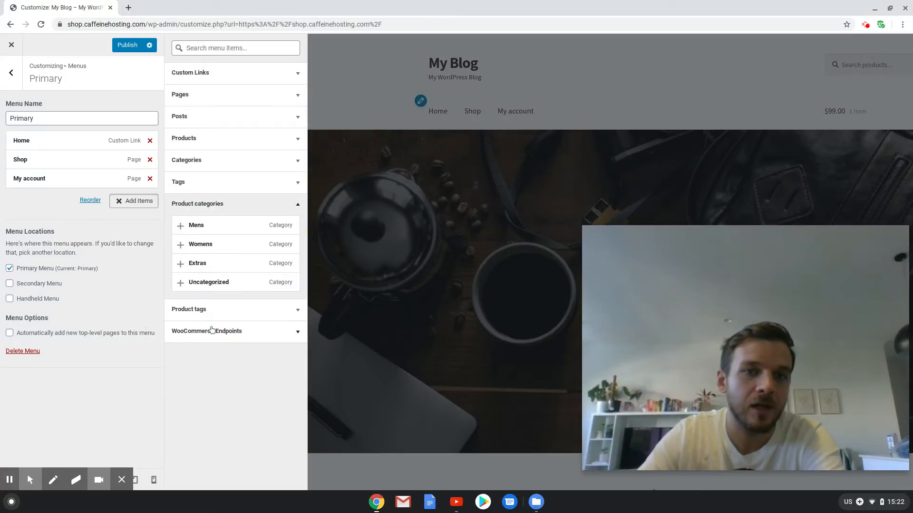
left_click(204, 228)
left_click(200, 245)
left_click(199, 263)
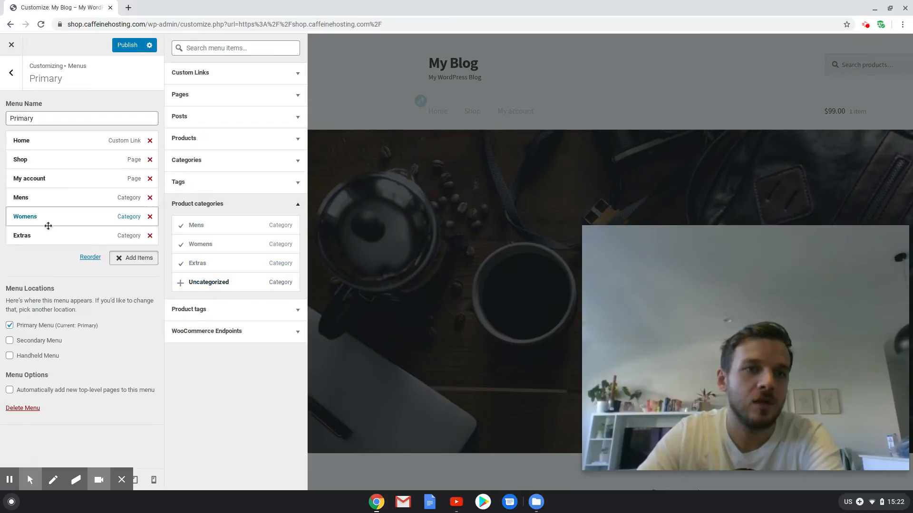
Nest the Mens, Womens and Extras items as sub-items under Shop in the Primary menu.
left_click_drag(37, 199, 42, 175)
left_click_drag(41, 221, 43, 197)
left_click_drag(49, 237, 74, 202)
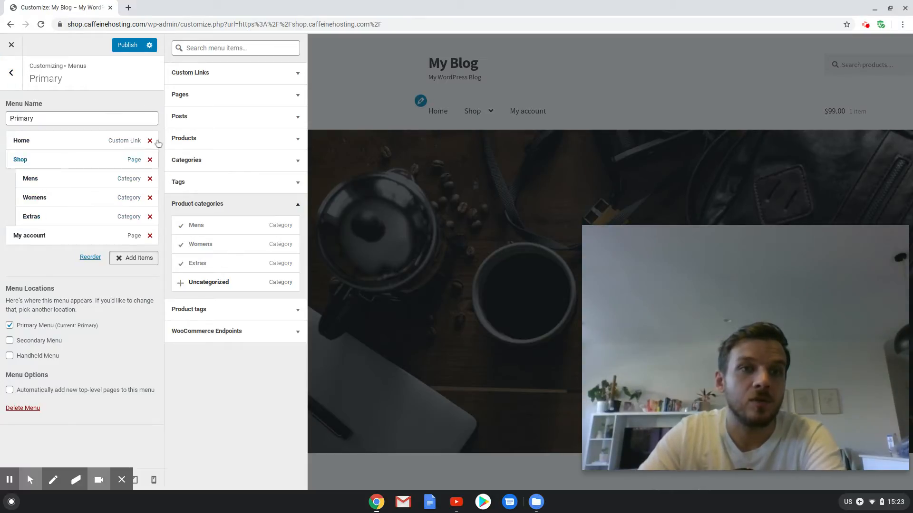
Create another menu named Secondary, assign it to the Secondary Menu location, and open the list of items to add.
left_click(11, 73)
left_click(122, 153)
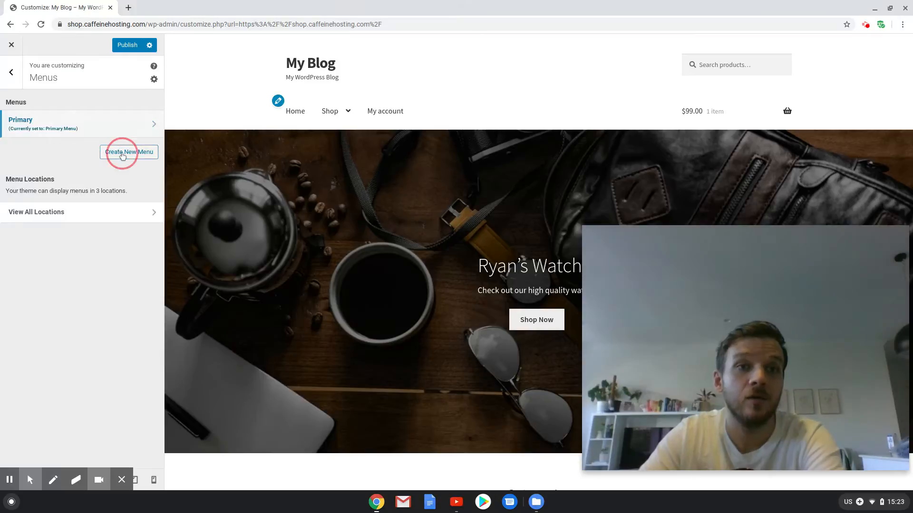
left_click(65, 116)
type("Secondary")
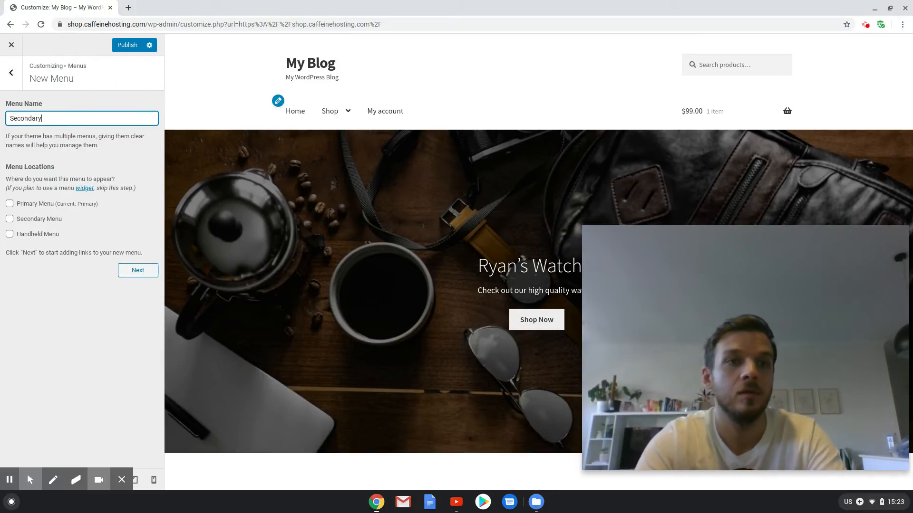
left_click(11, 220)
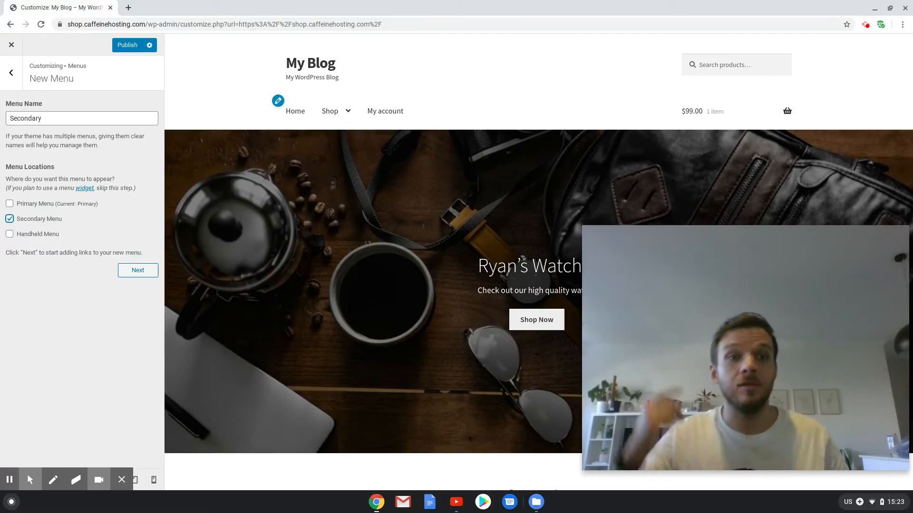
left_click(133, 271)
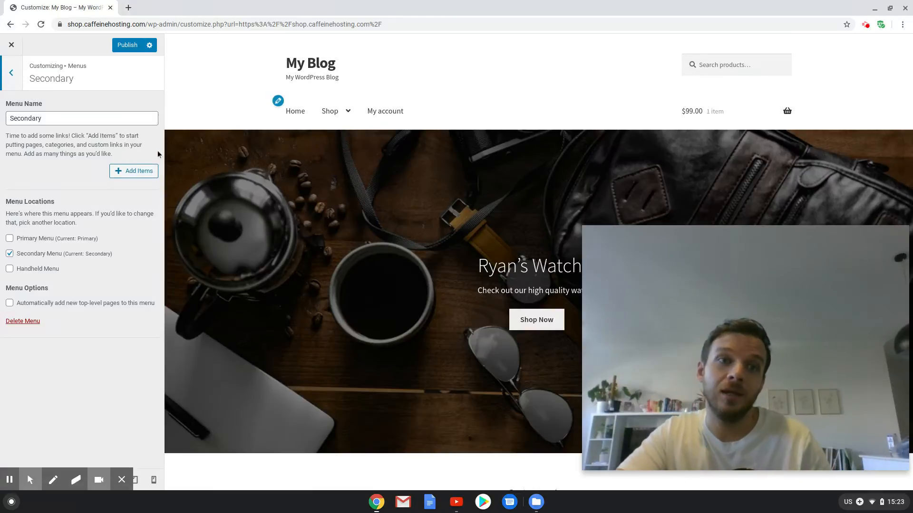
left_click(143, 171)
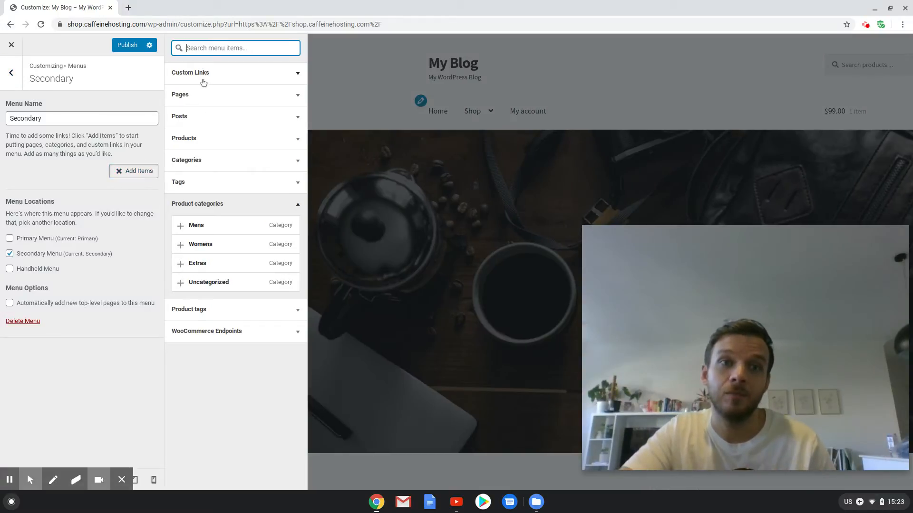
left_click(208, 96)
left_click(209, 173)
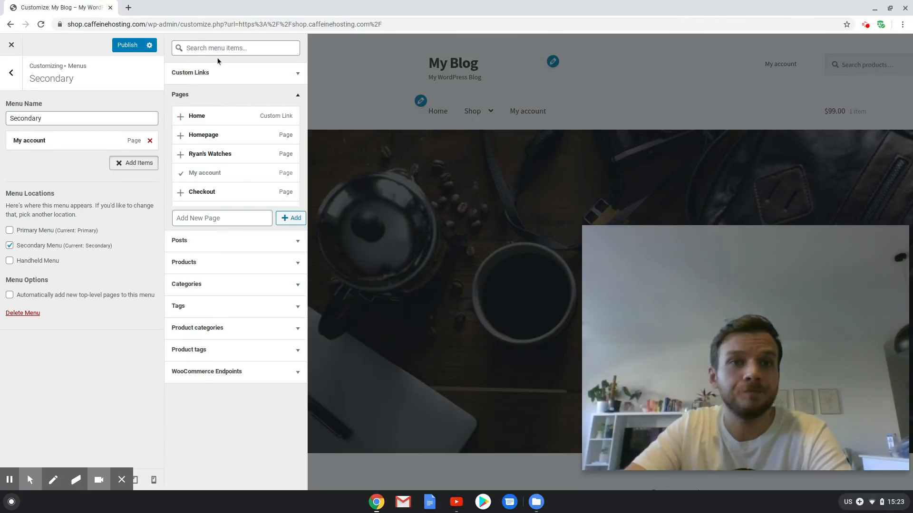
left_click(150, 141)
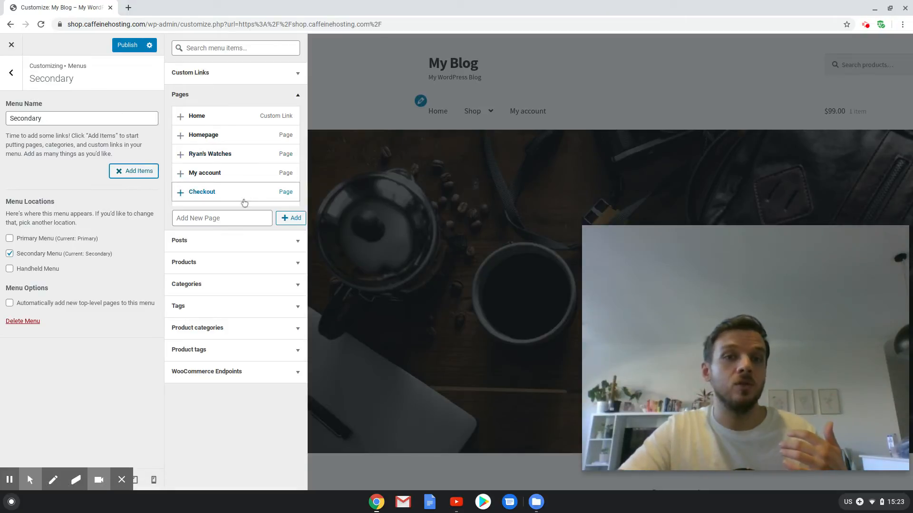
left_click(298, 94)
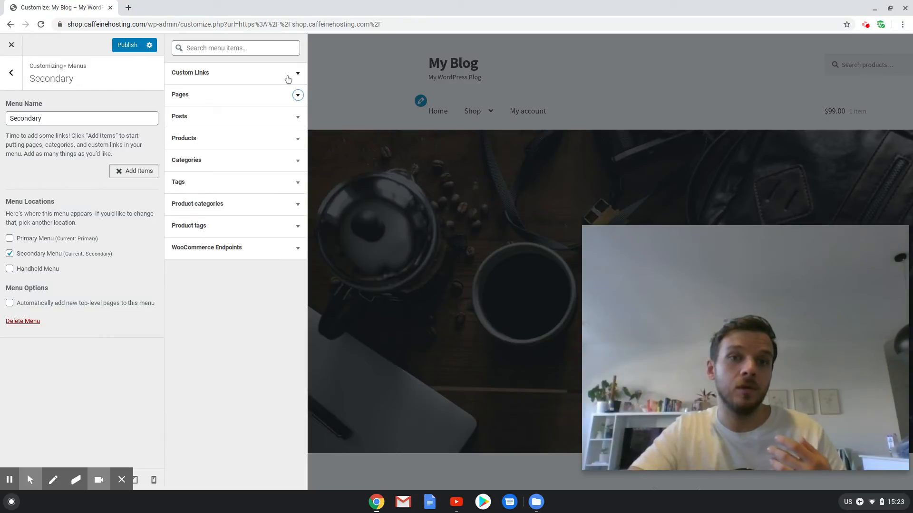
left_click(287, 77)
left_click(236, 92)
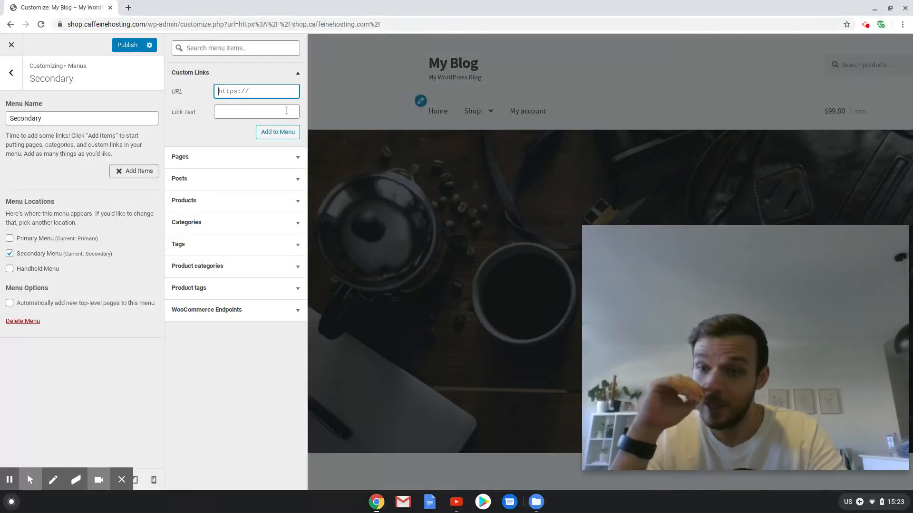
type("htt")
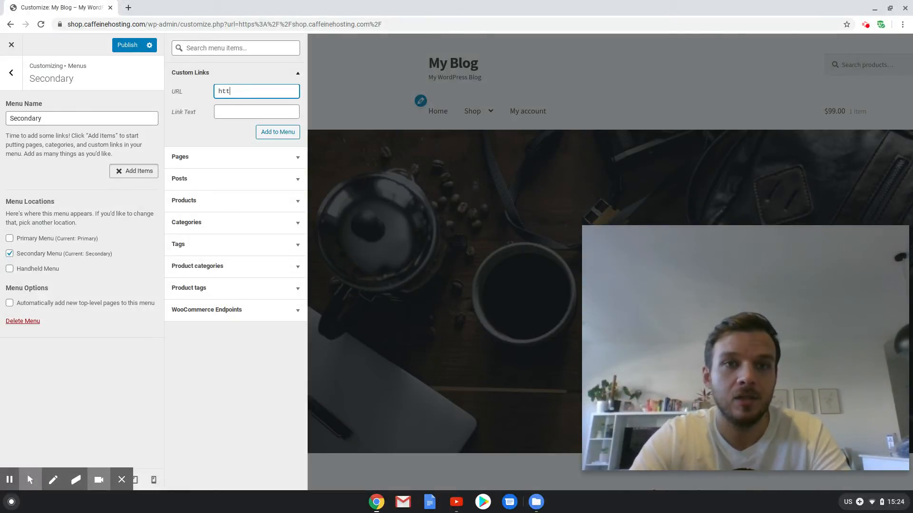
type("ps:")
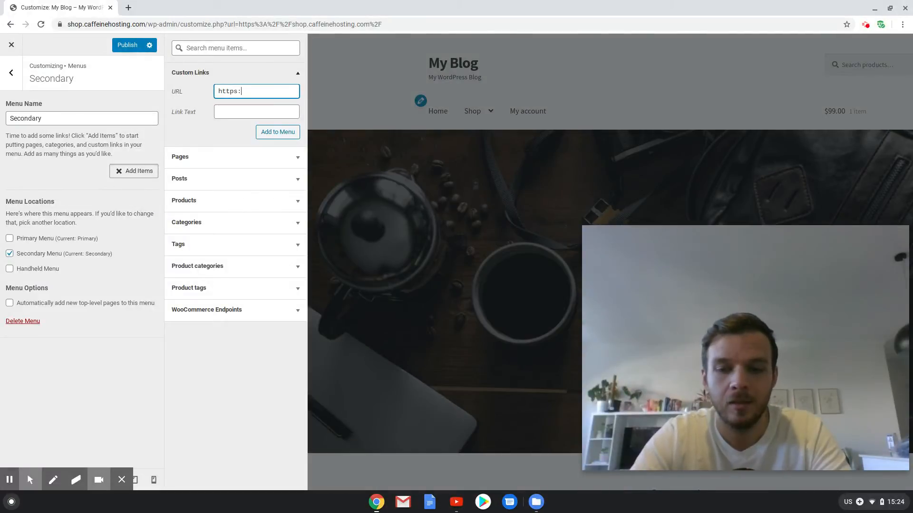
type("//fac")
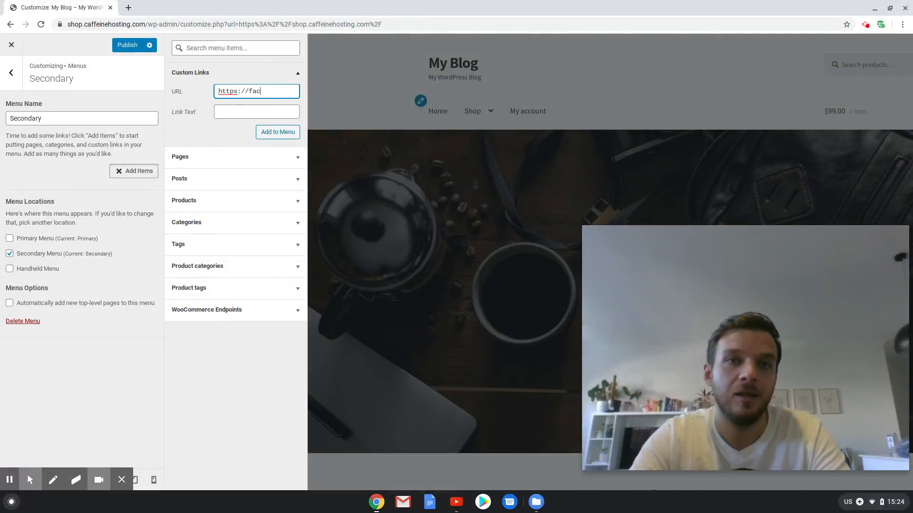
type("ebook.com/")
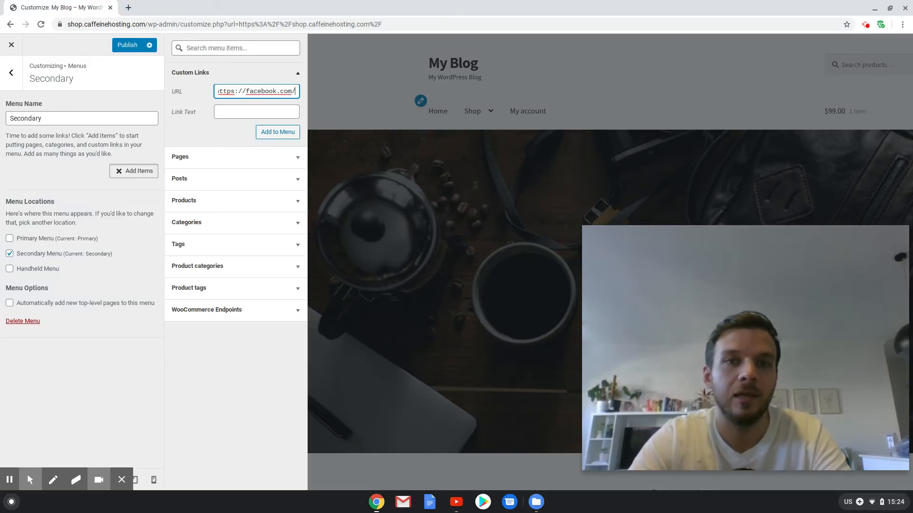
type("url")
left_click(242, 111)
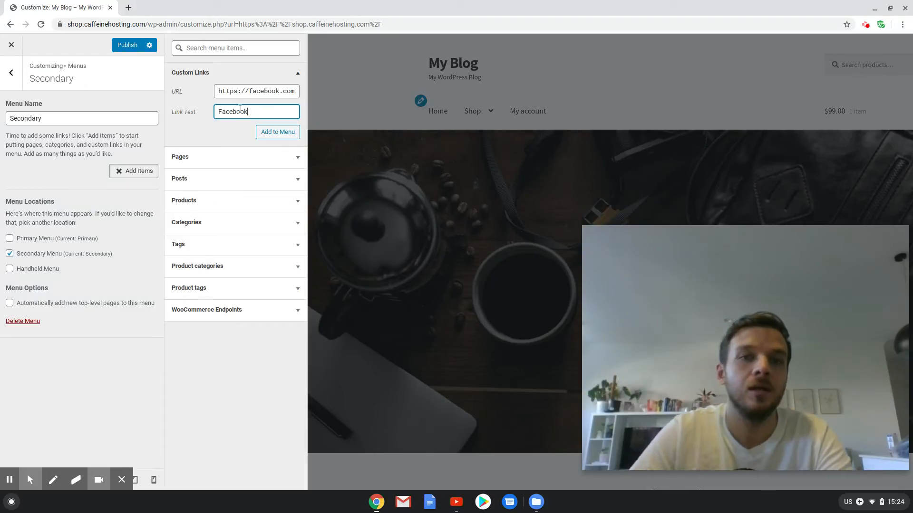
left_click(260, 131)
left_click(241, 86)
type("http")
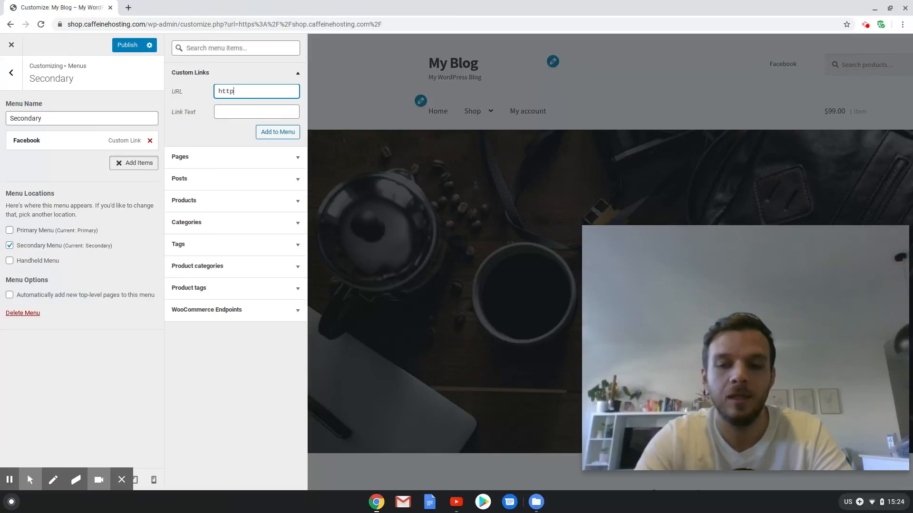
type("s://ins")
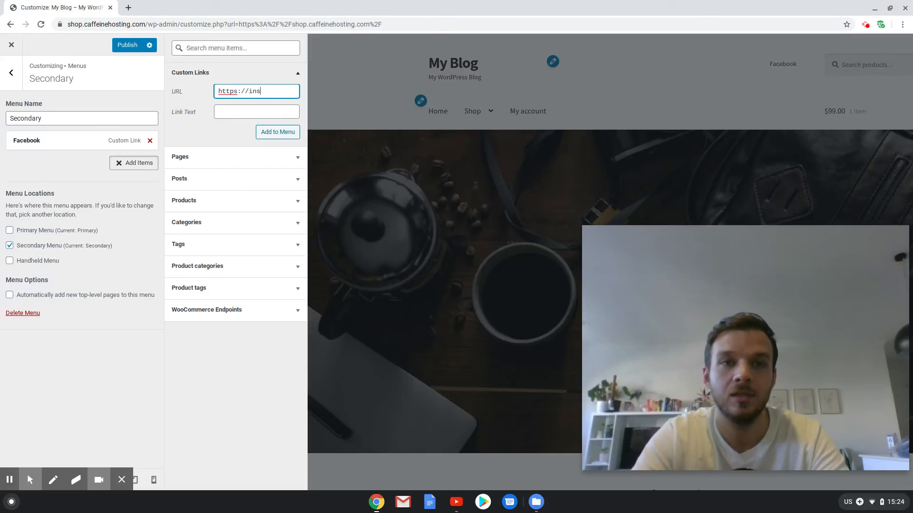
type("tagram")
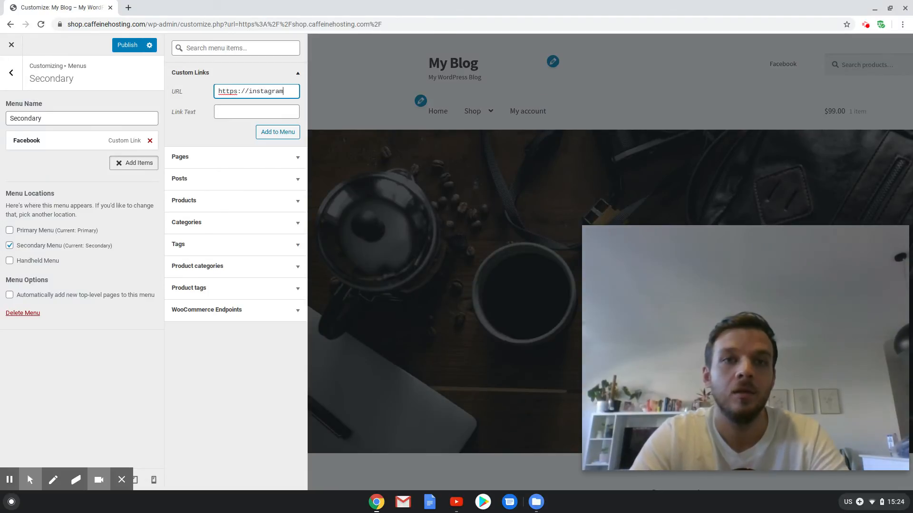
type(".com/")
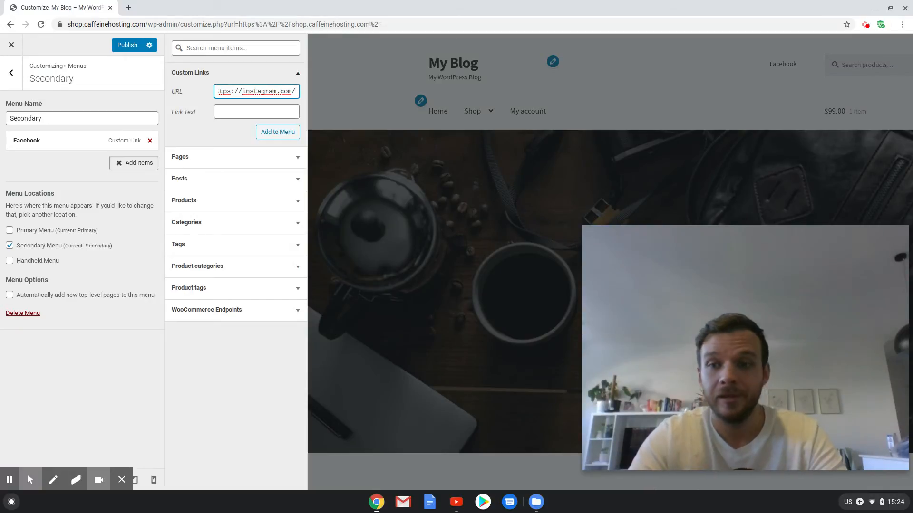
type("url")
left_click(230, 109)
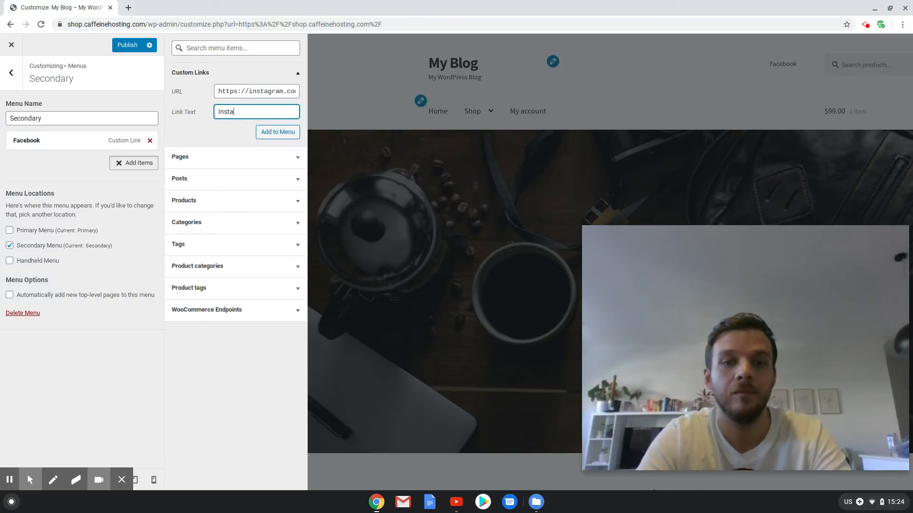
left_click(268, 136)
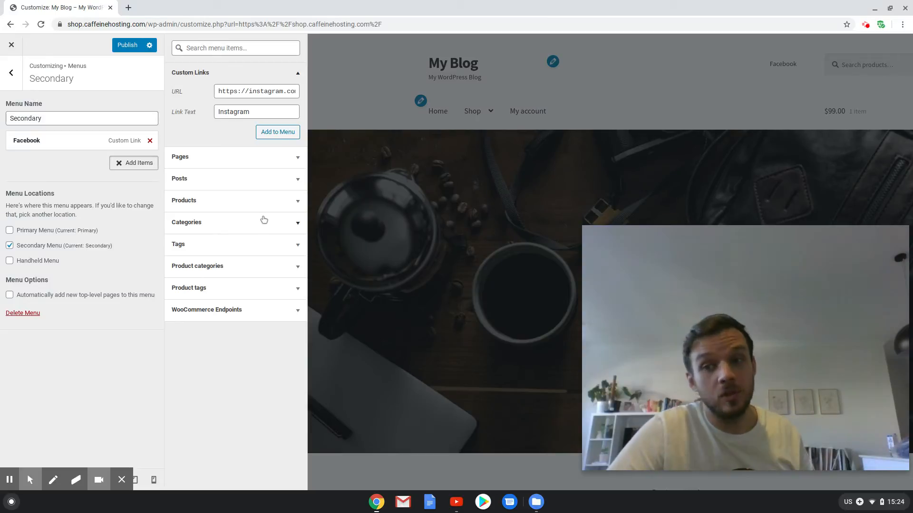
Look through the WooCommerce endpoints, product tags and tags offered as menu items, and publish the menu changes.
left_click(265, 314)
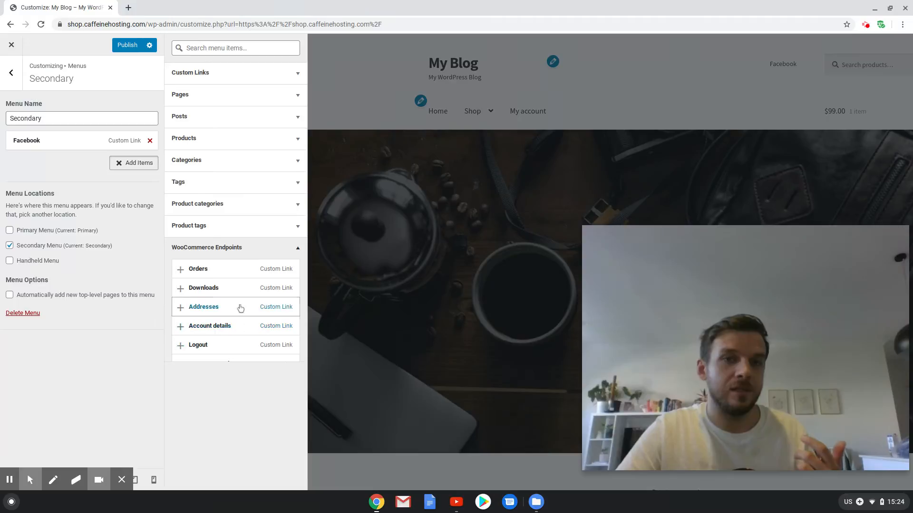
left_click(260, 223)
left_click(259, 187)
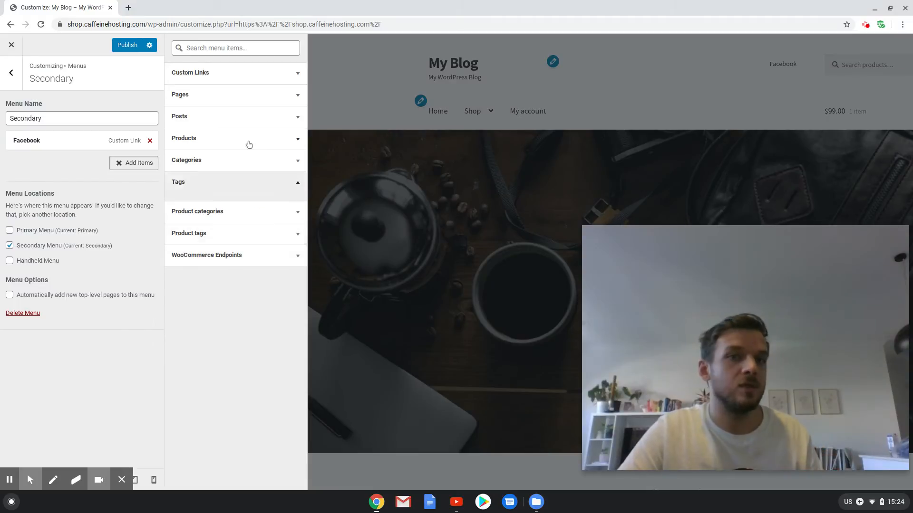
left_click(124, 46)
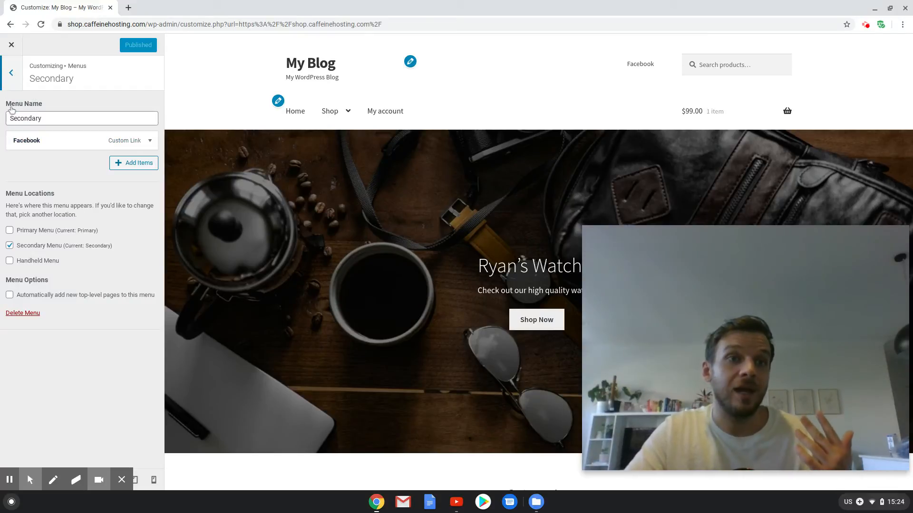
Create another menu named Handheld and assign it to the Handheld Menu location.
left_click(11, 72)
left_click(138, 180)
left_click(64, 120)
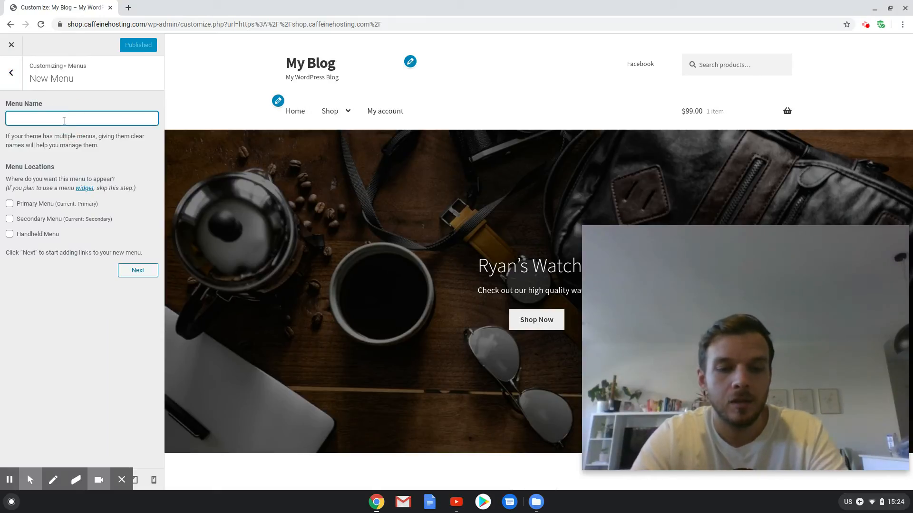
type("Handheld")
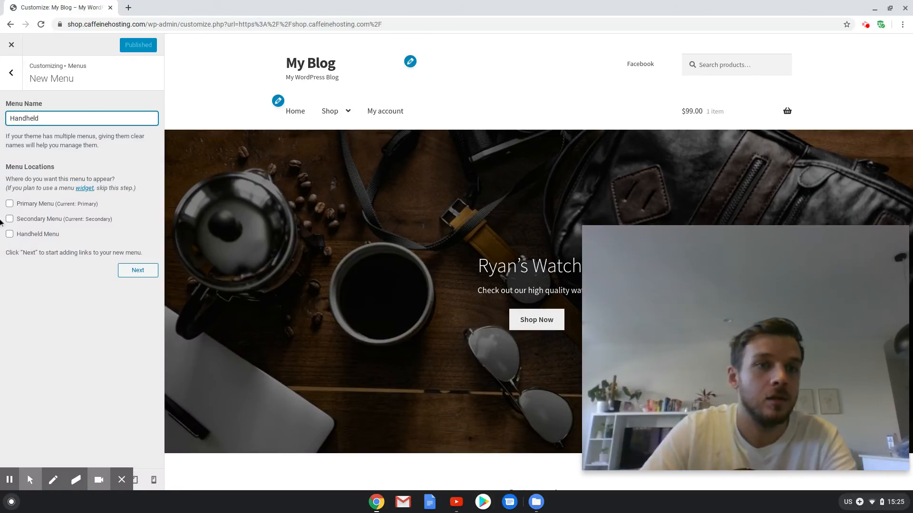
left_click(9, 235)
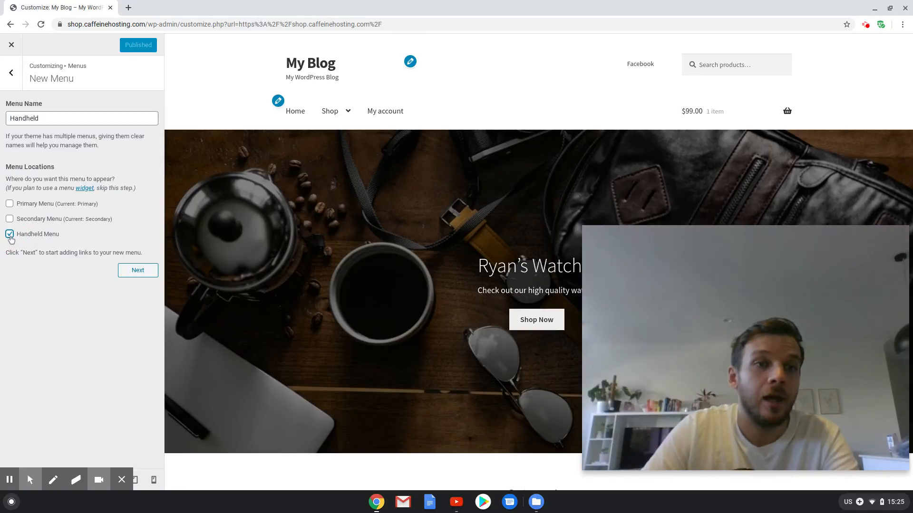
left_click(134, 272)
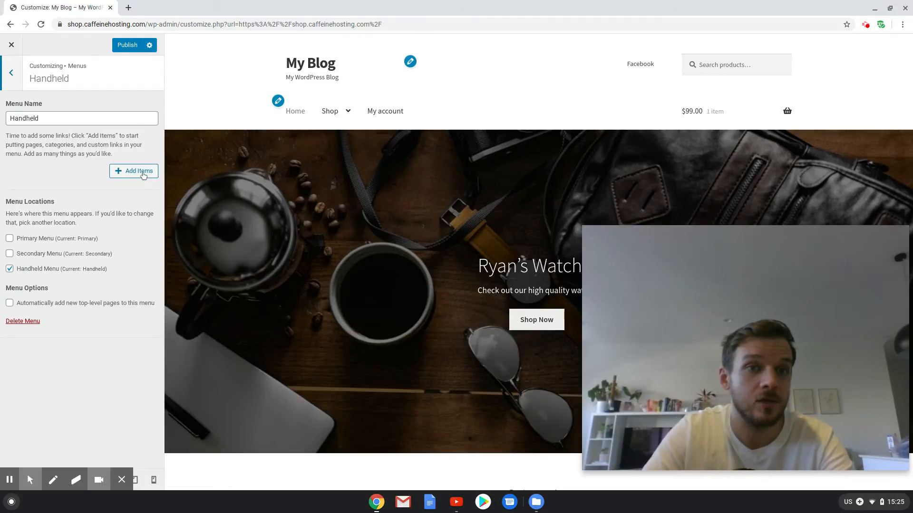
Add the Home link and the pages My account and Shop to the Handheld menu.
left_click(142, 173)
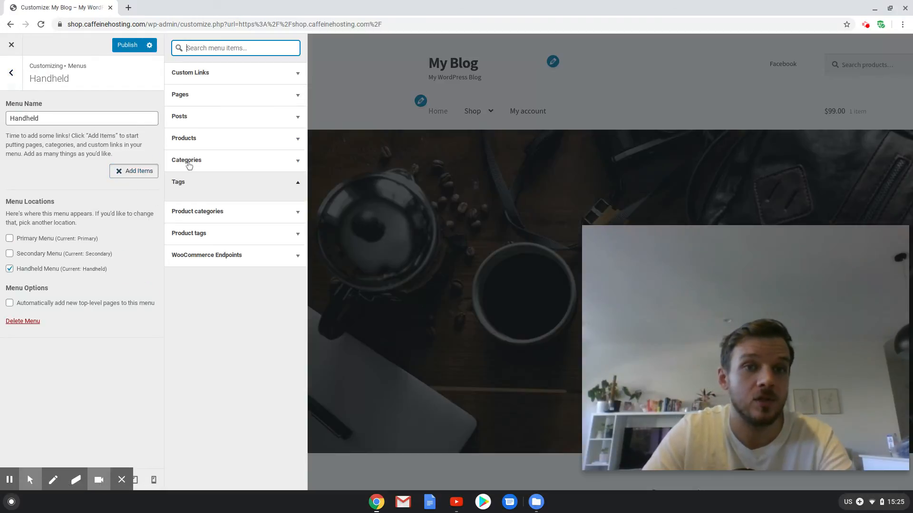
left_click(276, 93)
left_click(238, 117)
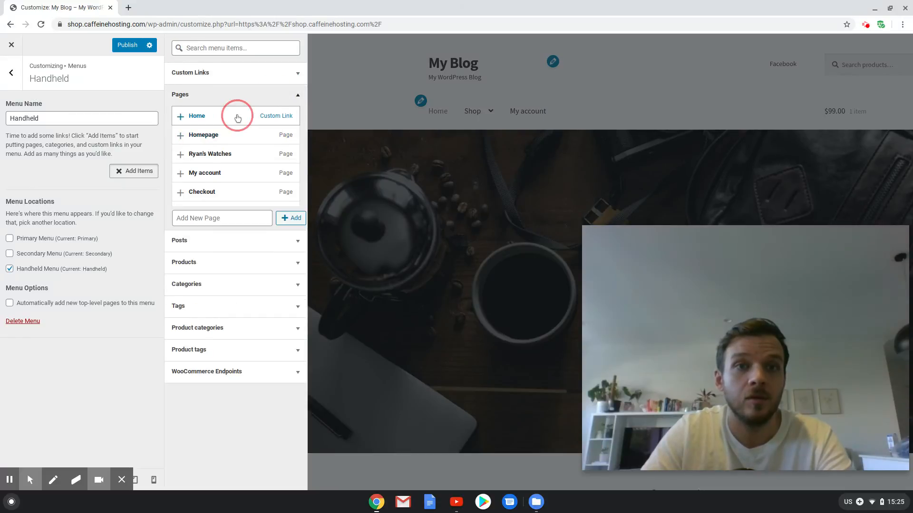
scroll(230, 179, "down", 1)
scroll(230, 179, "down", 2)
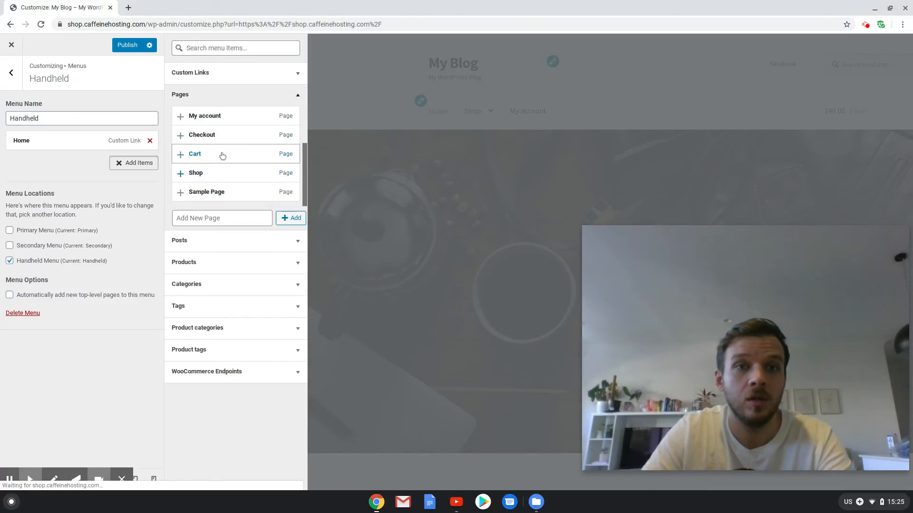
scroll(221, 153, "up", 1)
left_click(219, 142)
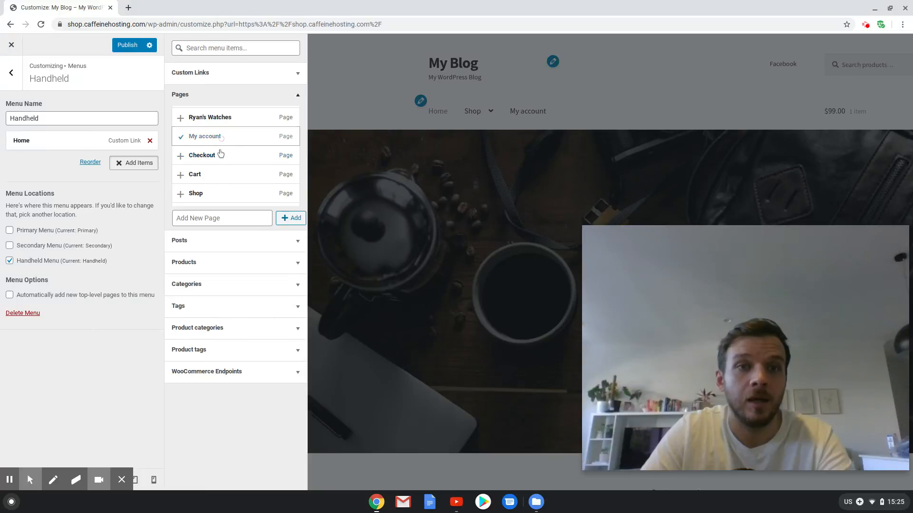
left_click(212, 193)
scroll(218, 173, "down", 1)
Add the already filled-in Instagram custom link to the Handheld menu and publish the changes.
left_click(216, 83)
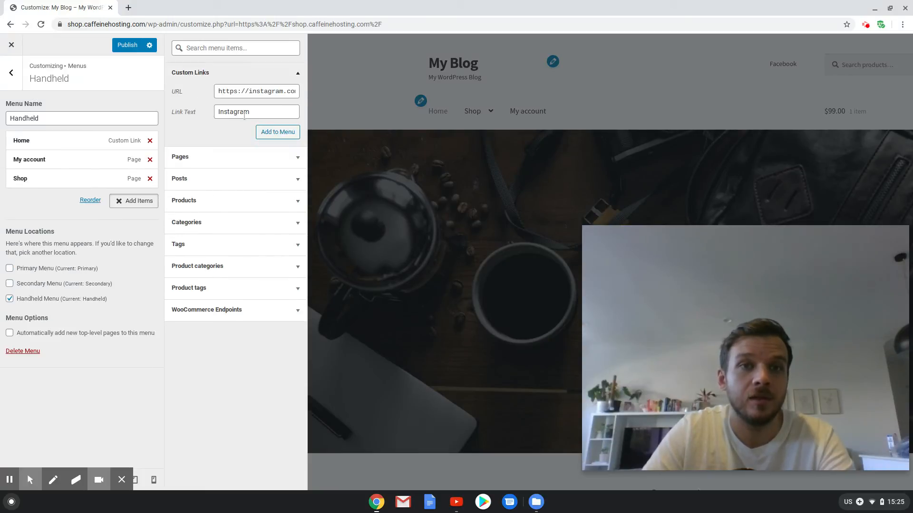
left_click(288, 135)
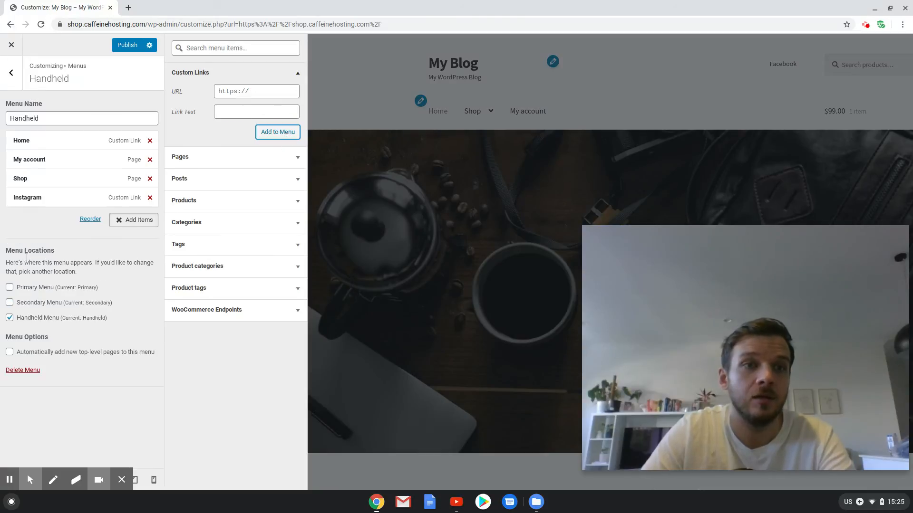
left_click(135, 50)
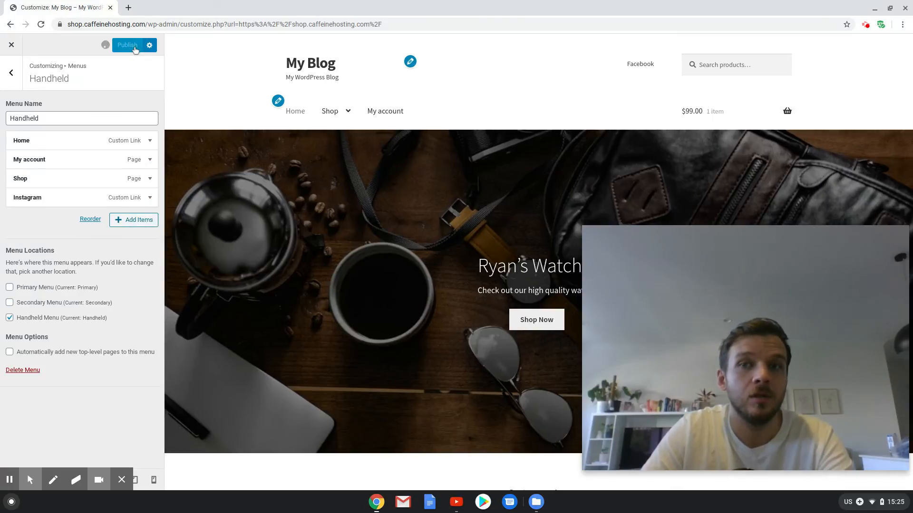
Leave the customizer for the live site and view the Mens product category through the Shop dropdown.
left_click(6, 49)
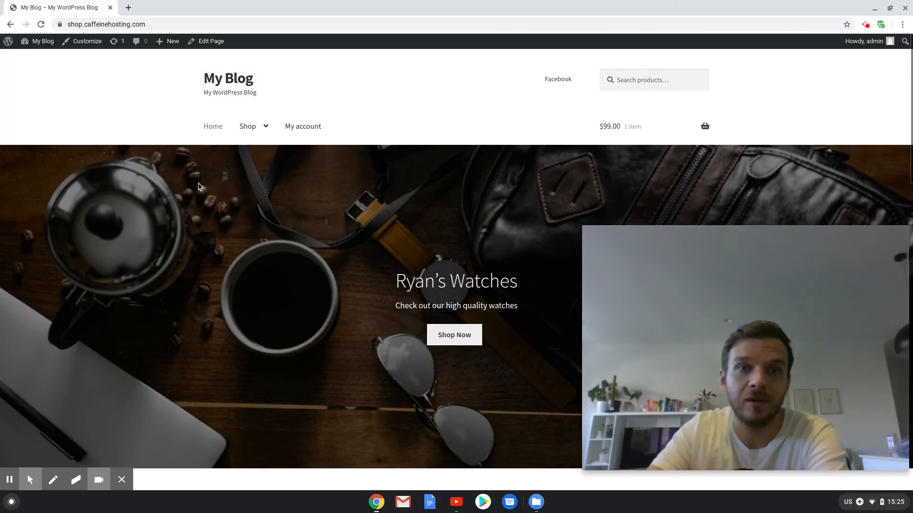
mouse_move(246, 127)
left_click(251, 160)
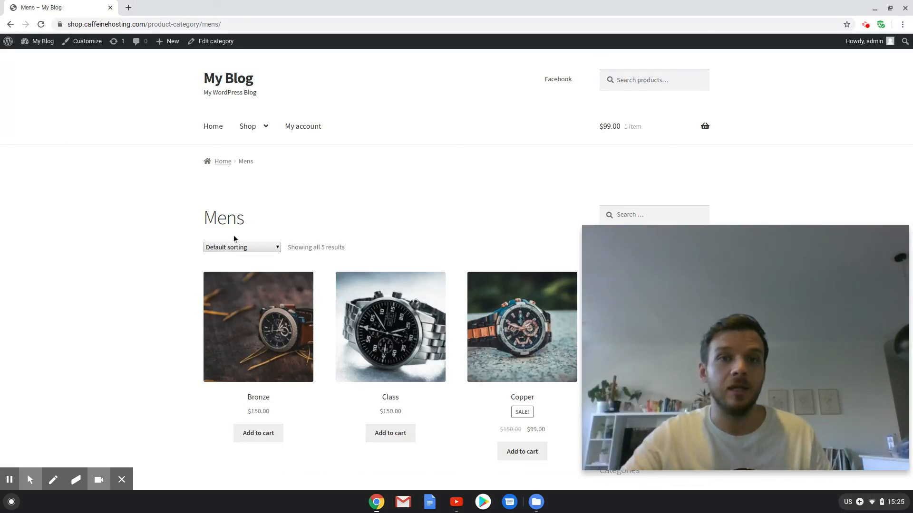
scroll(214, 304, "down", 8)
scroll(184, 361, "up", 5)
scroll(183, 361, "up", 3)
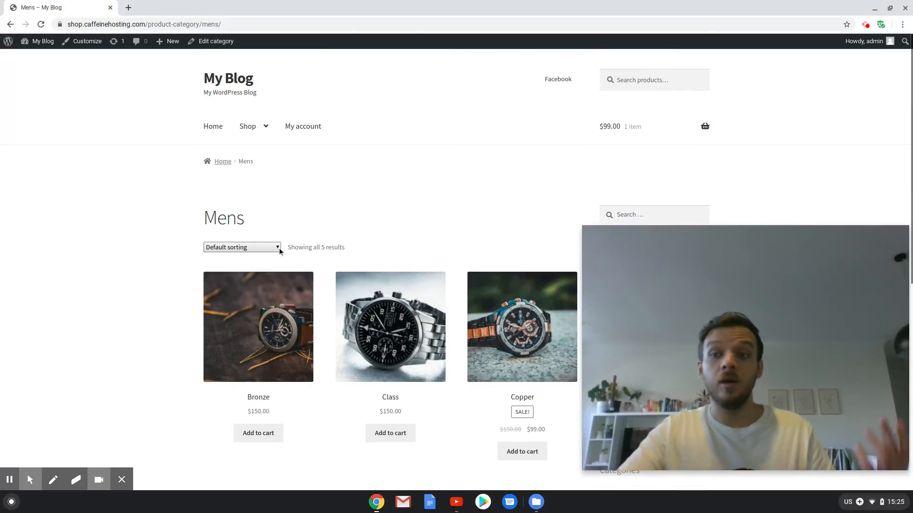